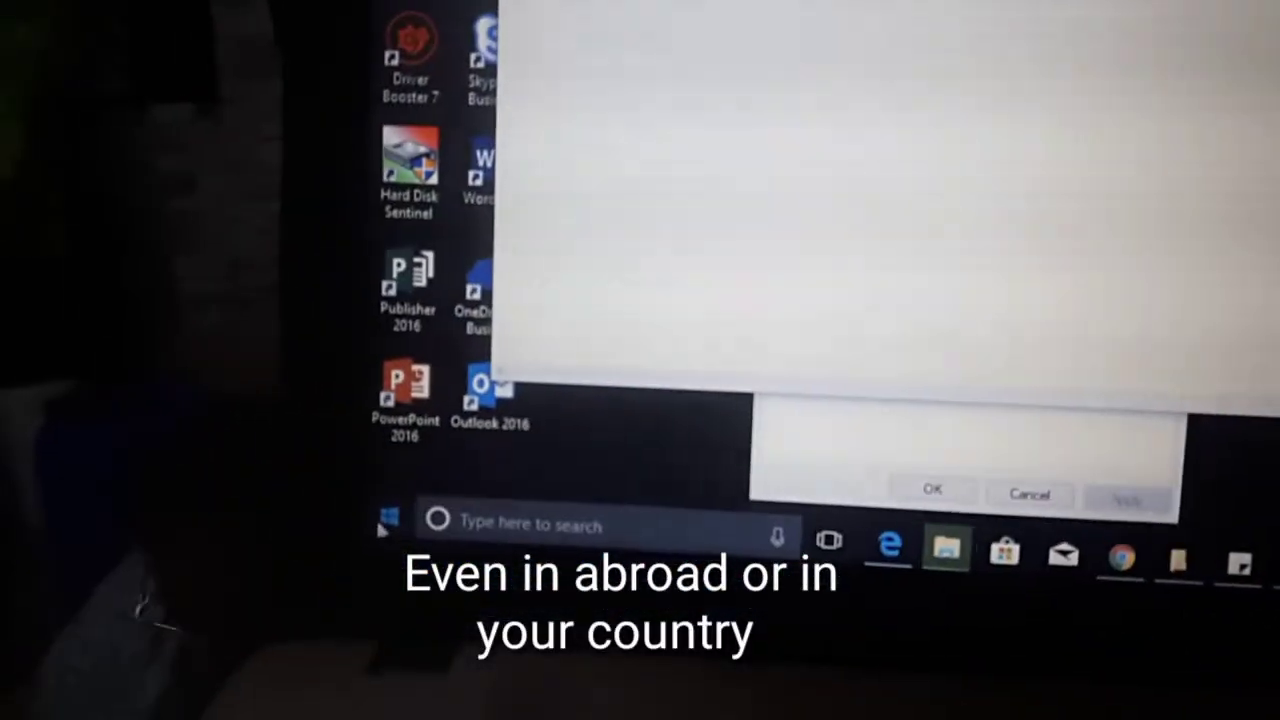
Bring up the Start menu's installed apps list on the remote laptop.
left_click(380, 530)
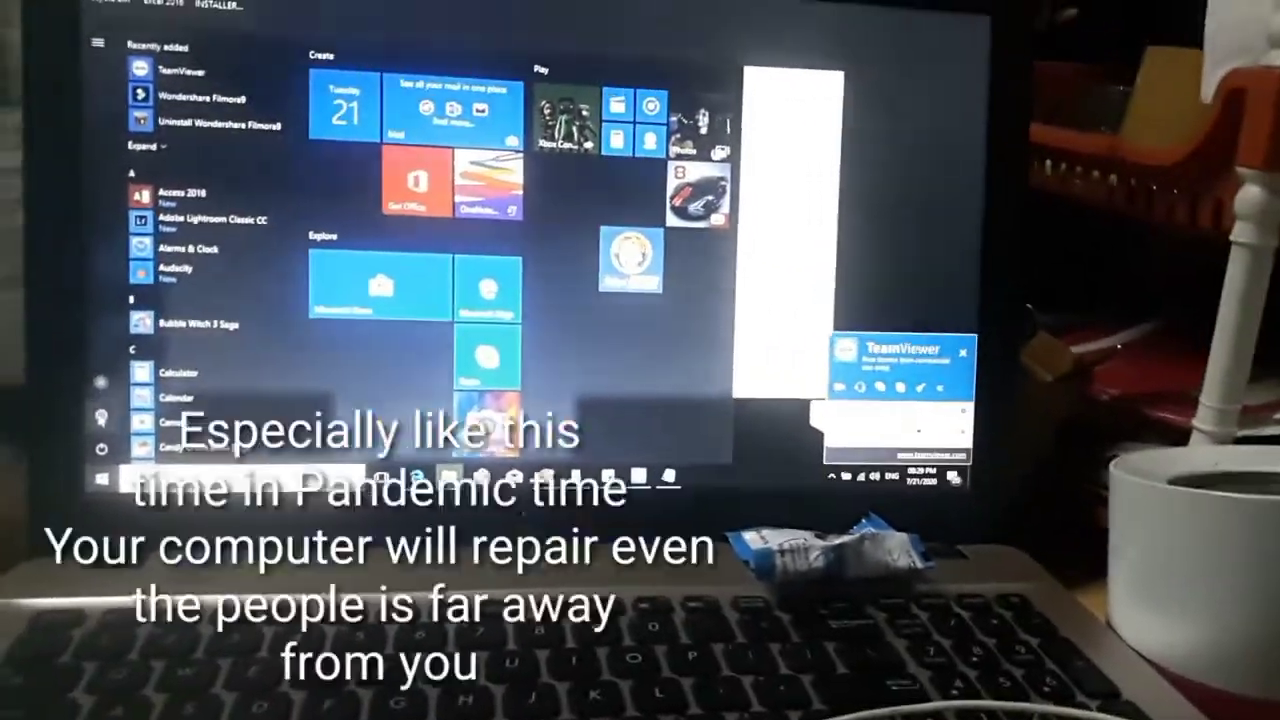
Launch the Settings app from the Start menu.
left_click(203, 420)
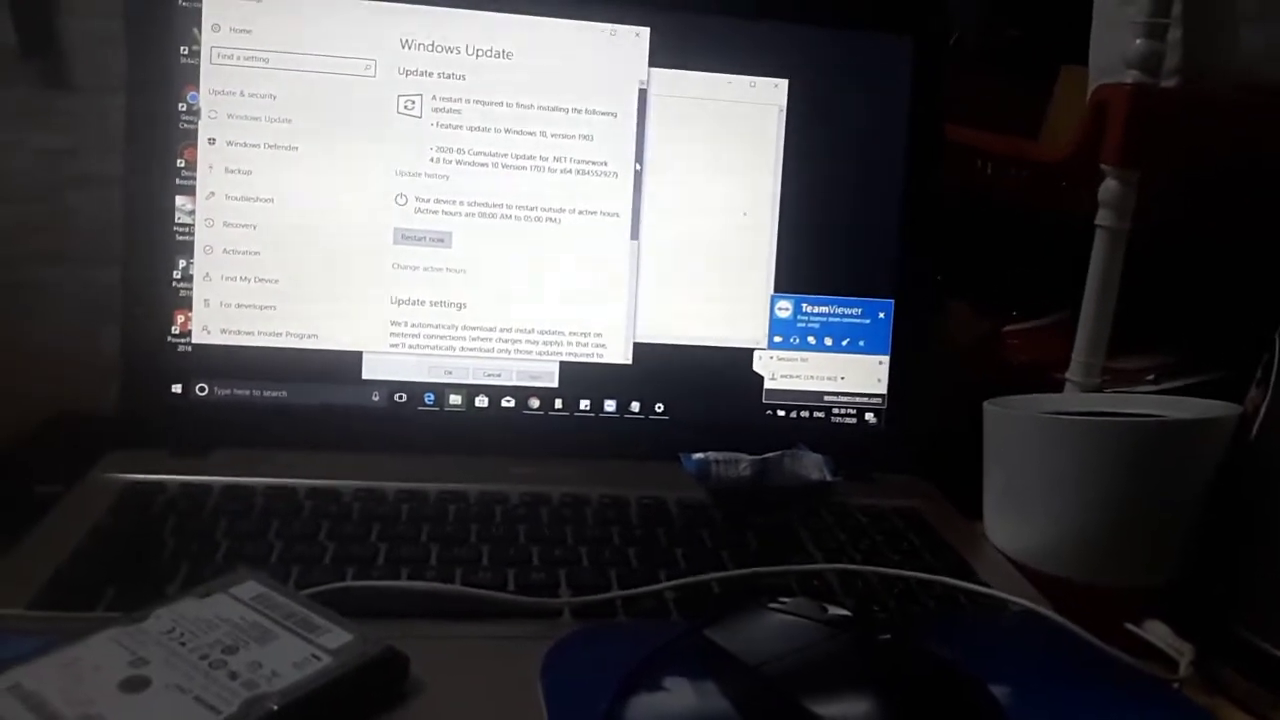
scroll(637, 166, "down", 2)
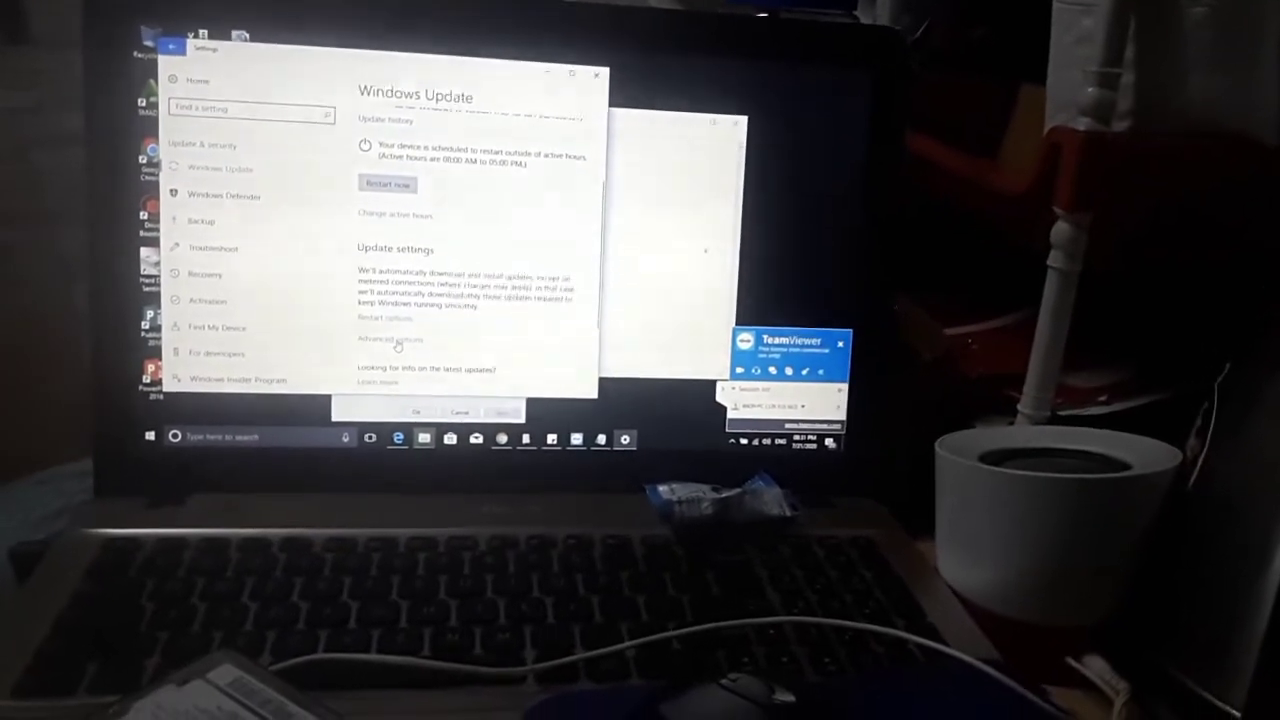
Go into Windows Update's Advanced options.
left_click(399, 358)
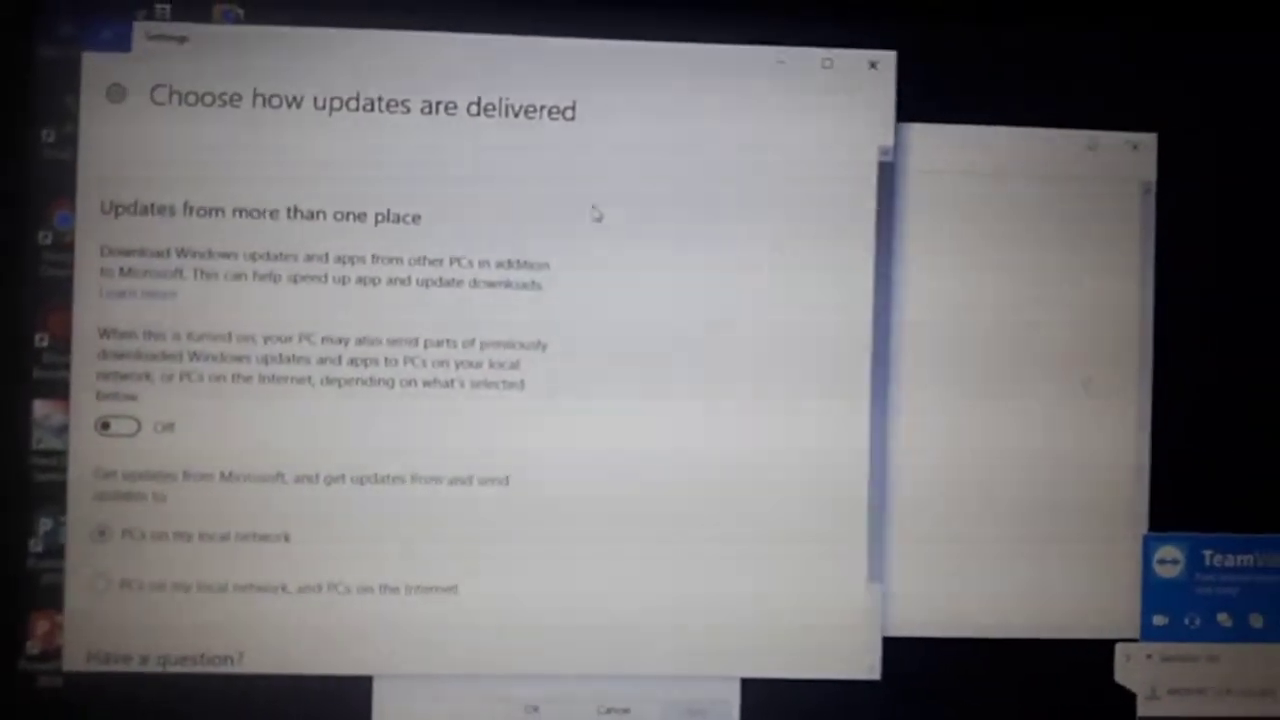
Back in Advanced options, review the feature-update branch choices and keep Current Branch.
left_click(108, 96)
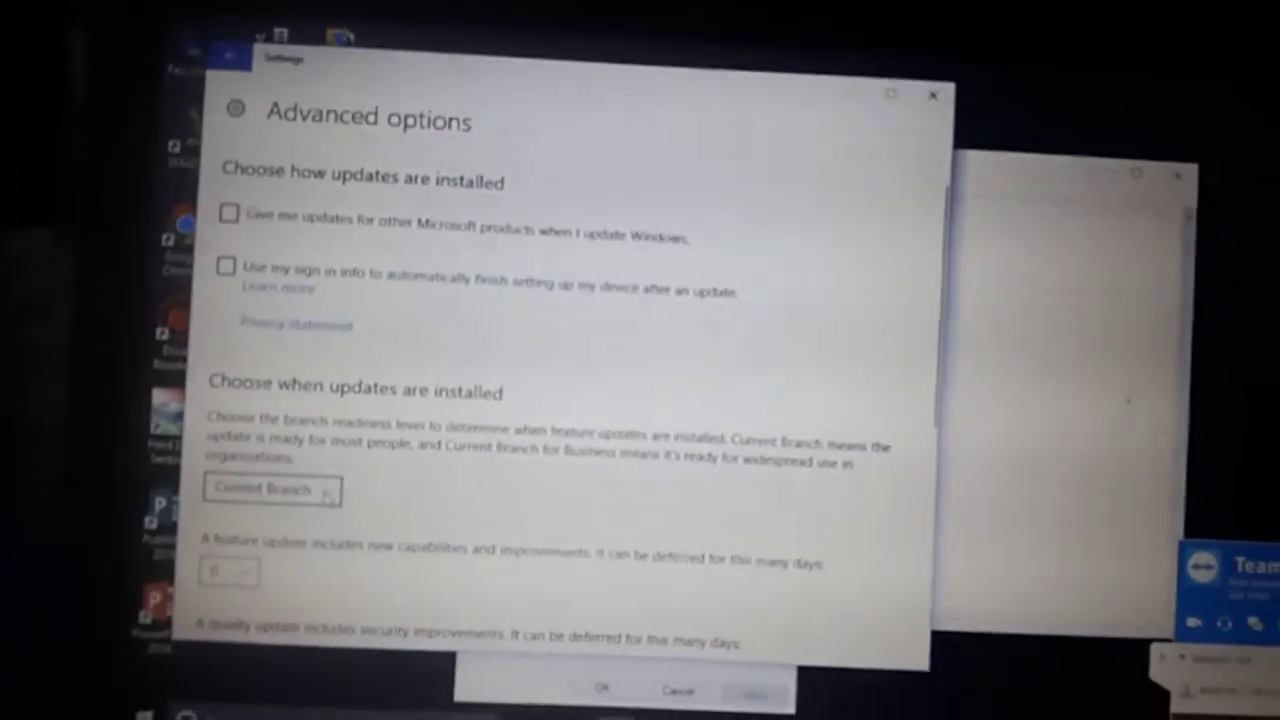
left_click(333, 541)
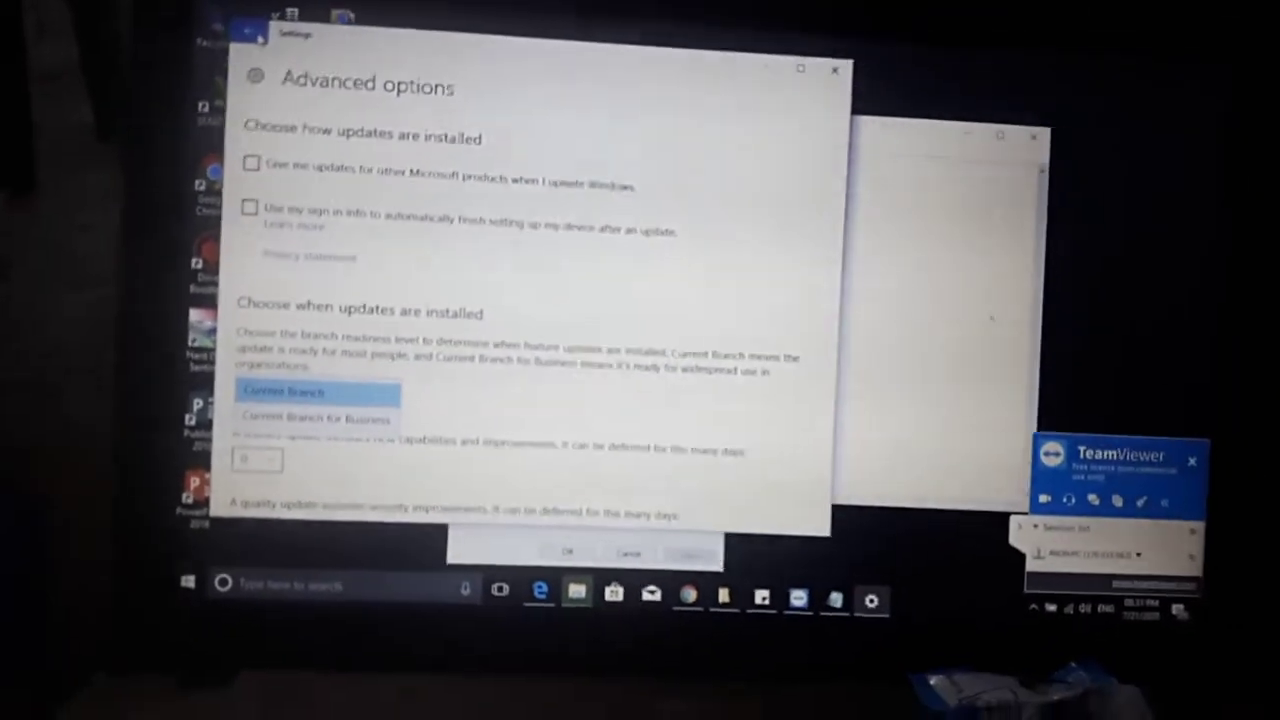
key("Return")
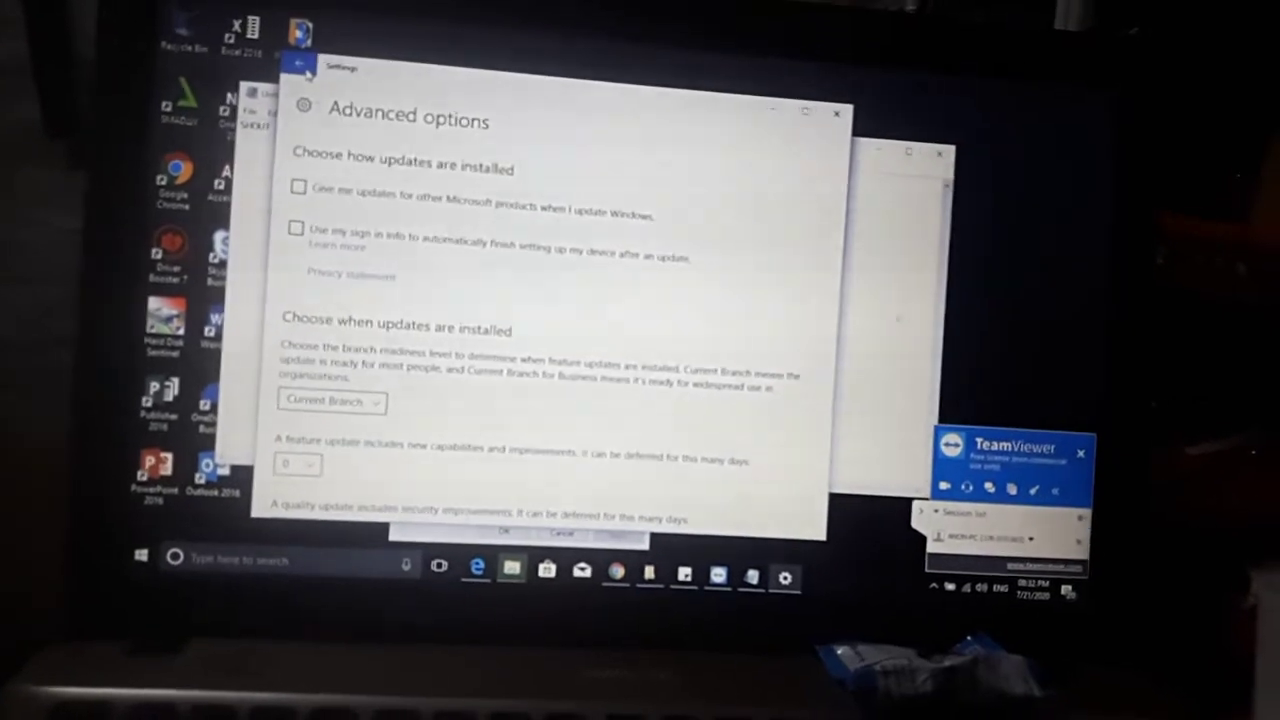
Return to the main Windows Update status page.
left_click(288, 50)
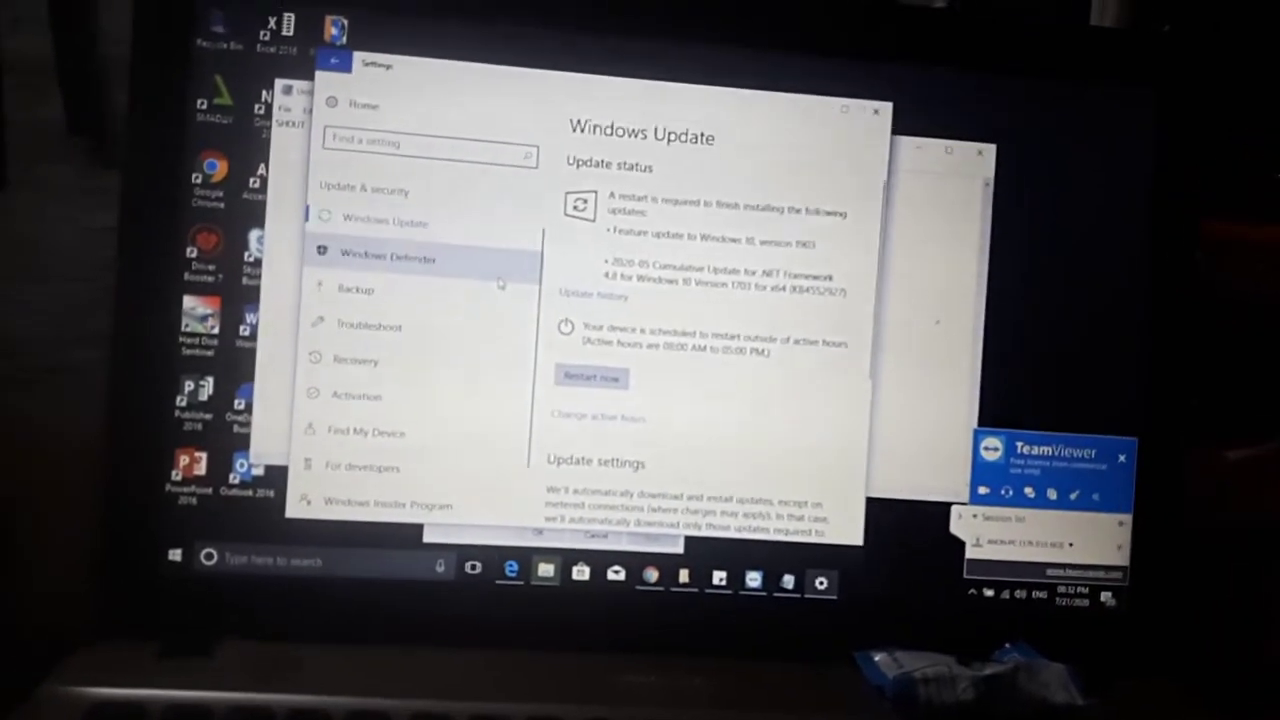
scroll(550, 355, "down", 2)
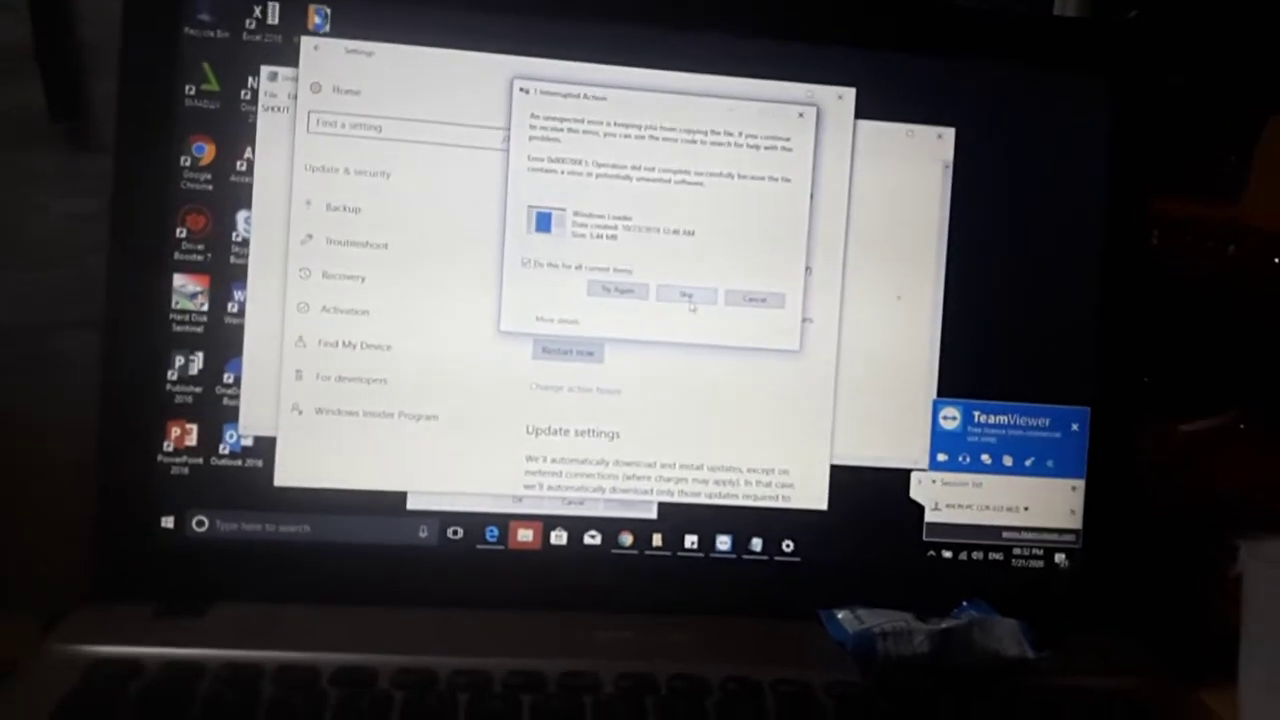
Skip the Windows Loader file flagged as a virus so the copy completes.
left_click(657, 283)
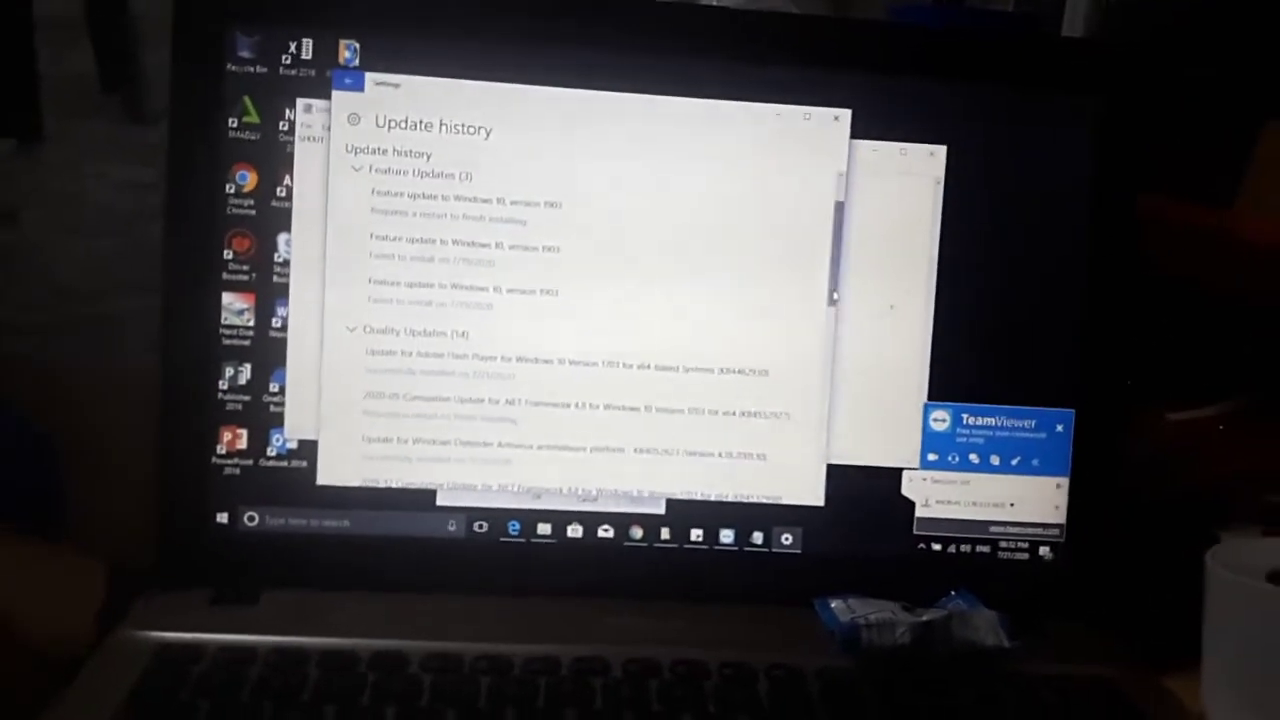
mouse_move(860, 265)
left_mouse_down()
mouse_move(828, 300)
mouse_move(773, 282)
left_mouse_up()
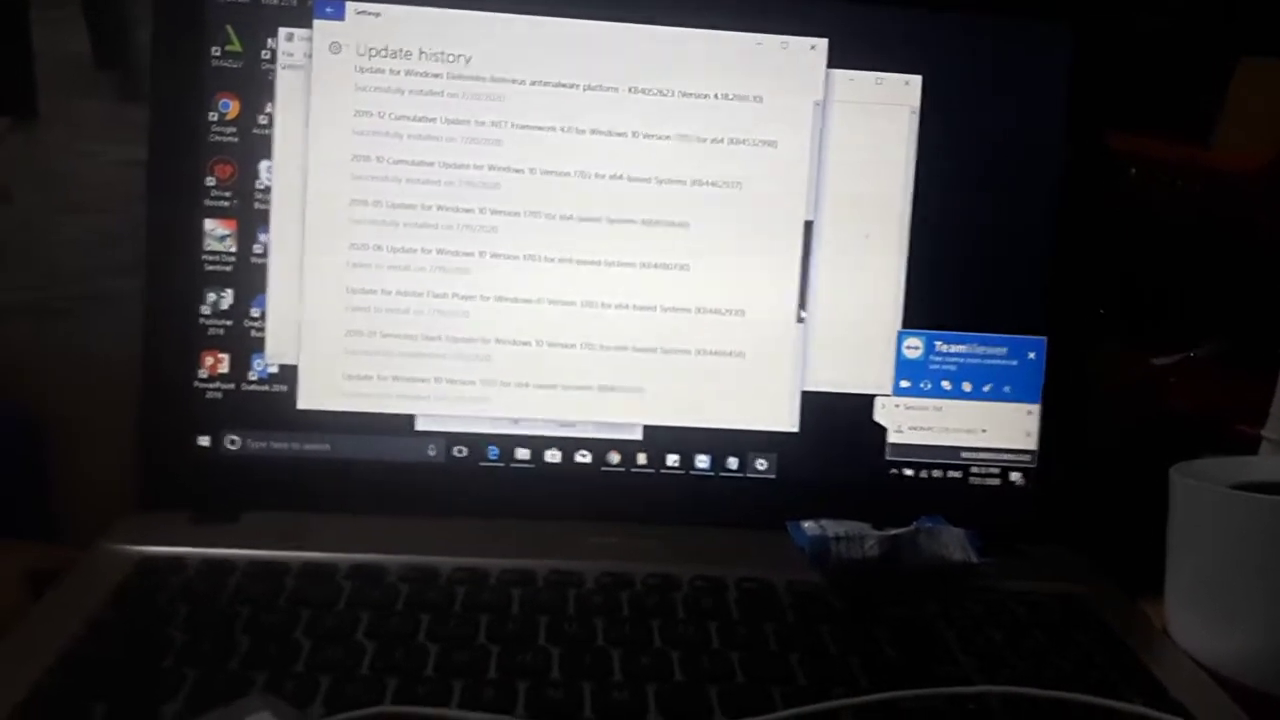
scroll(786, 313, "down", 3)
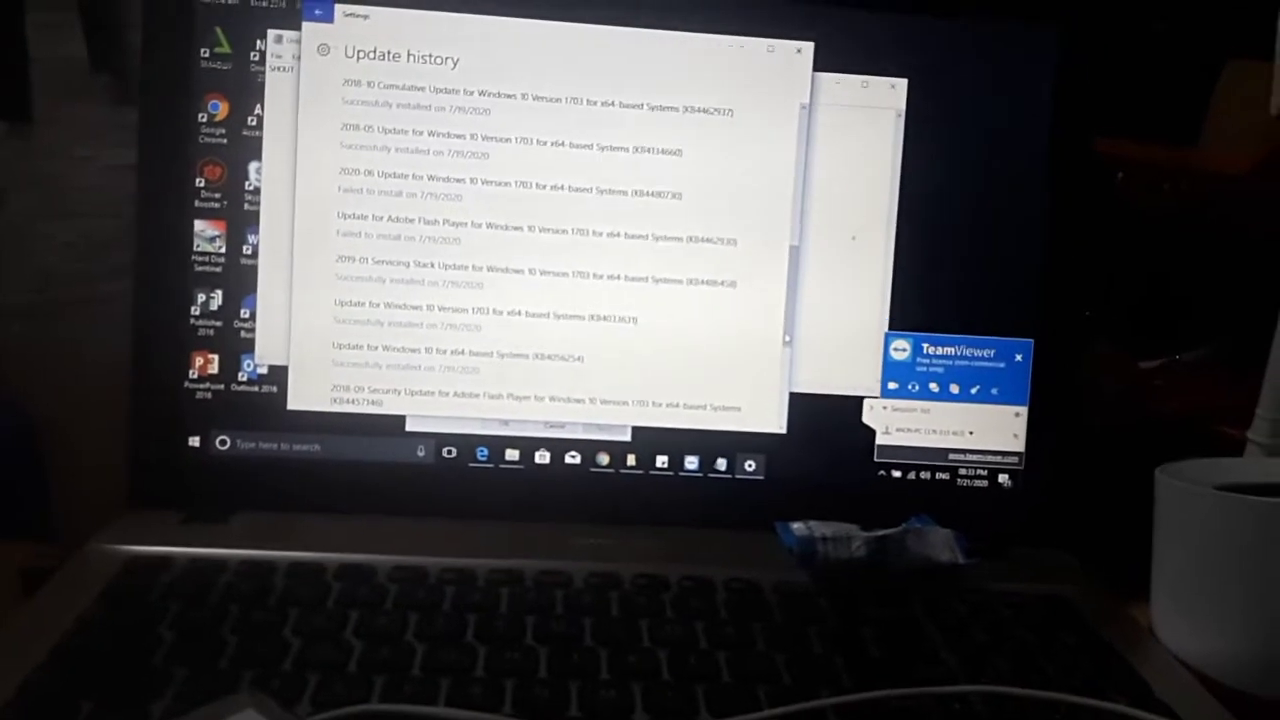
scroll(800, 325, "down", 2)
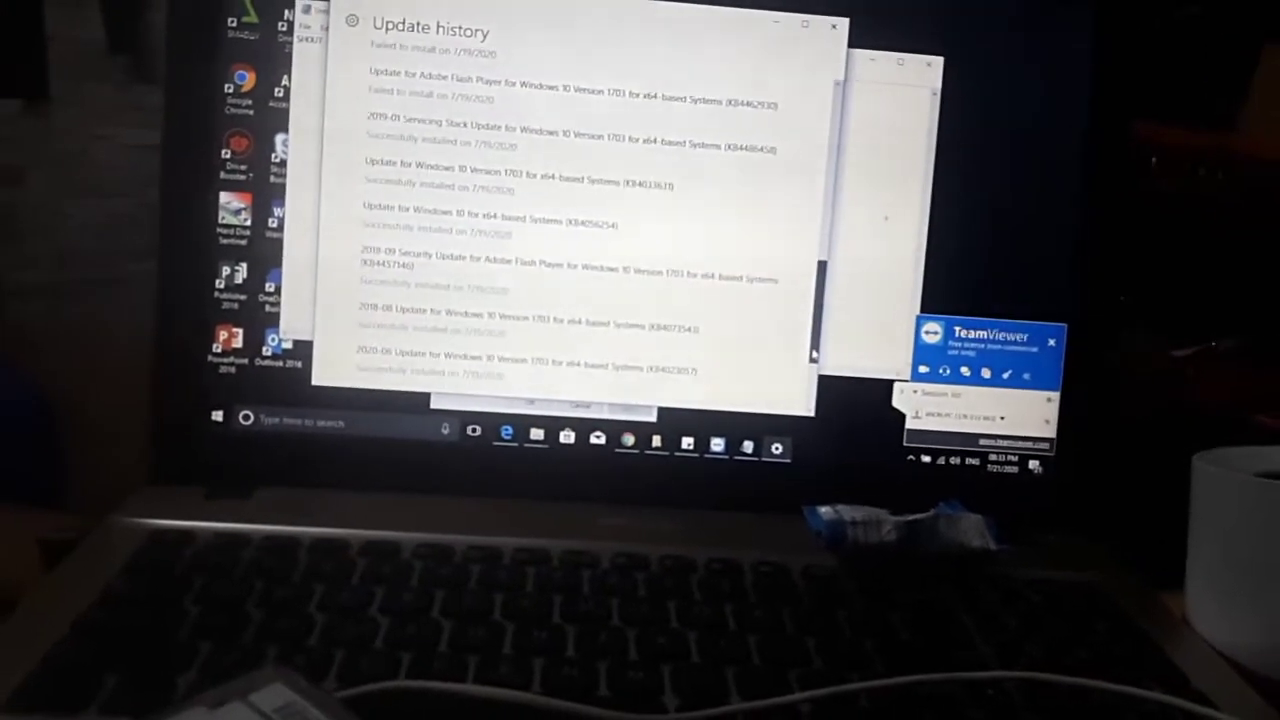
scroll(813, 355, "down", 2)
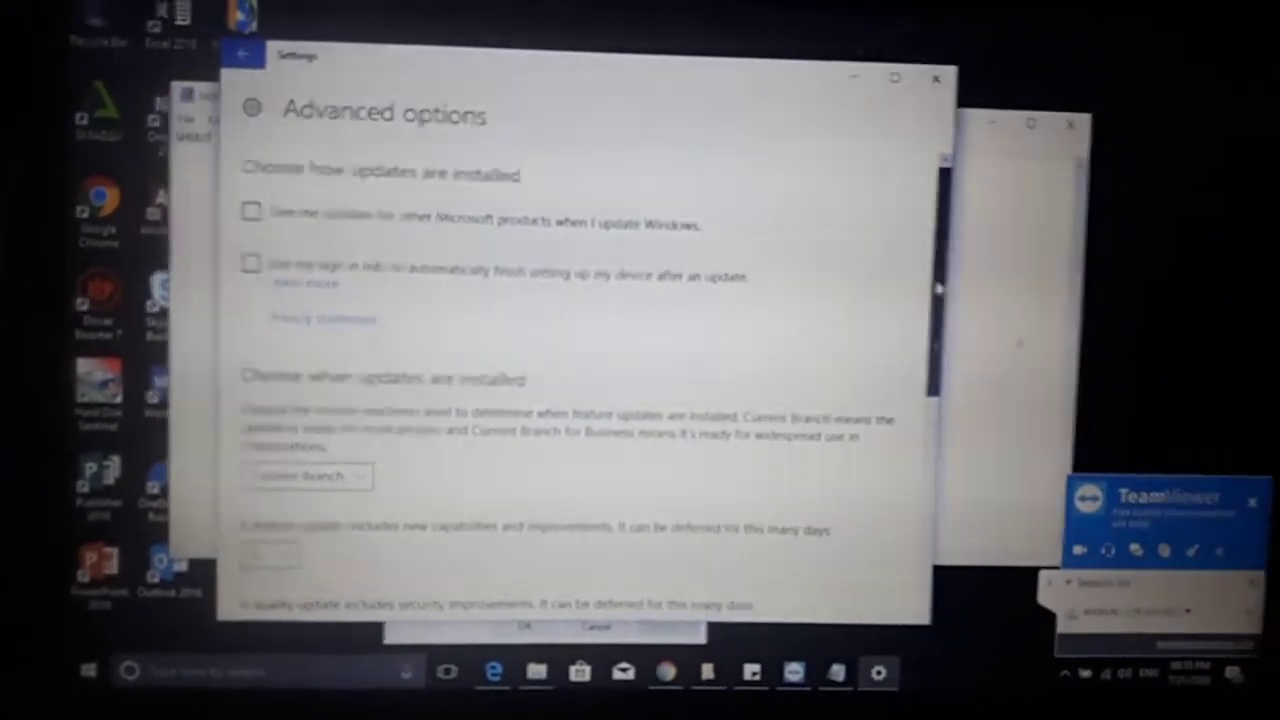
left_click_drag(938, 290, 924, 420)
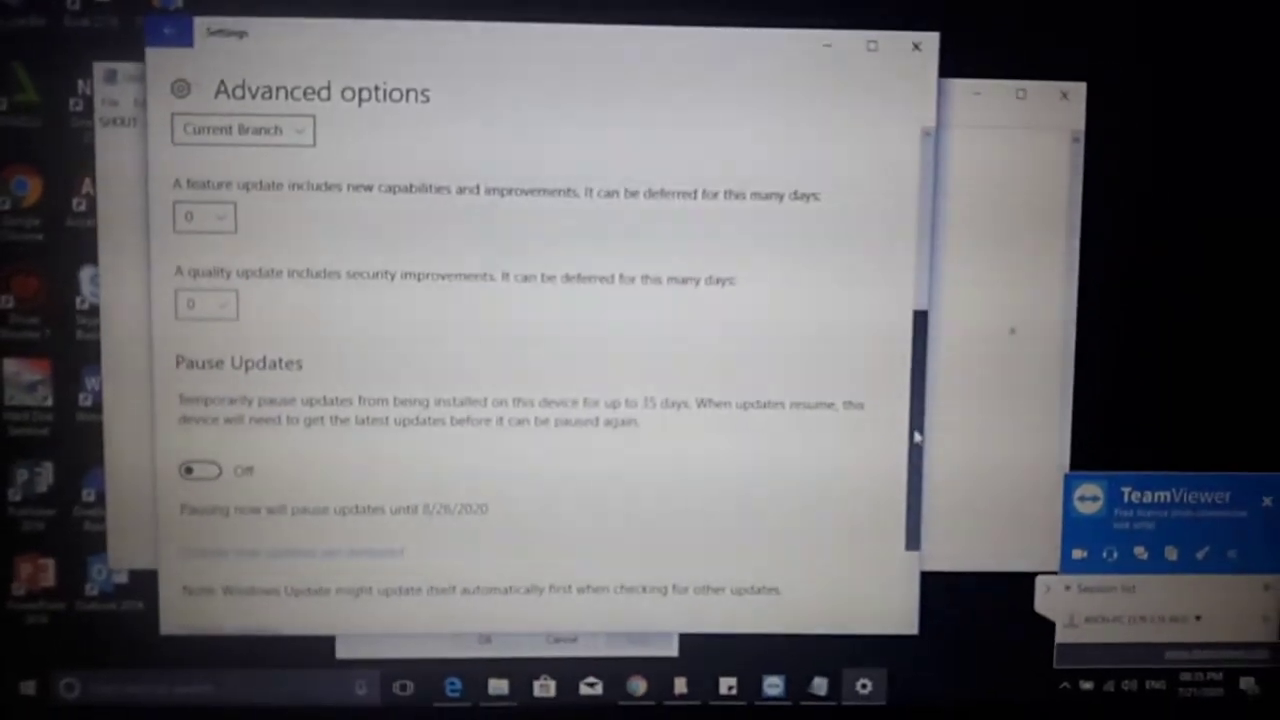
left_click_drag(915, 430, 912, 483)
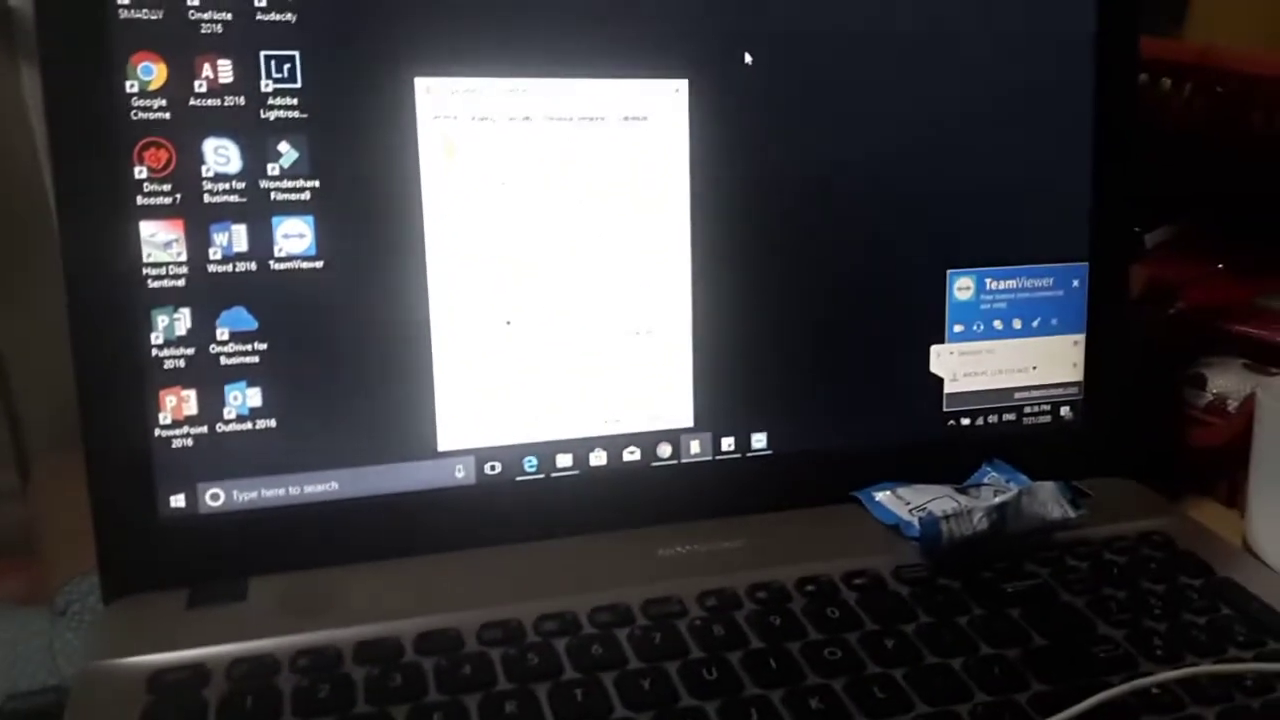
right_click(732, 95)
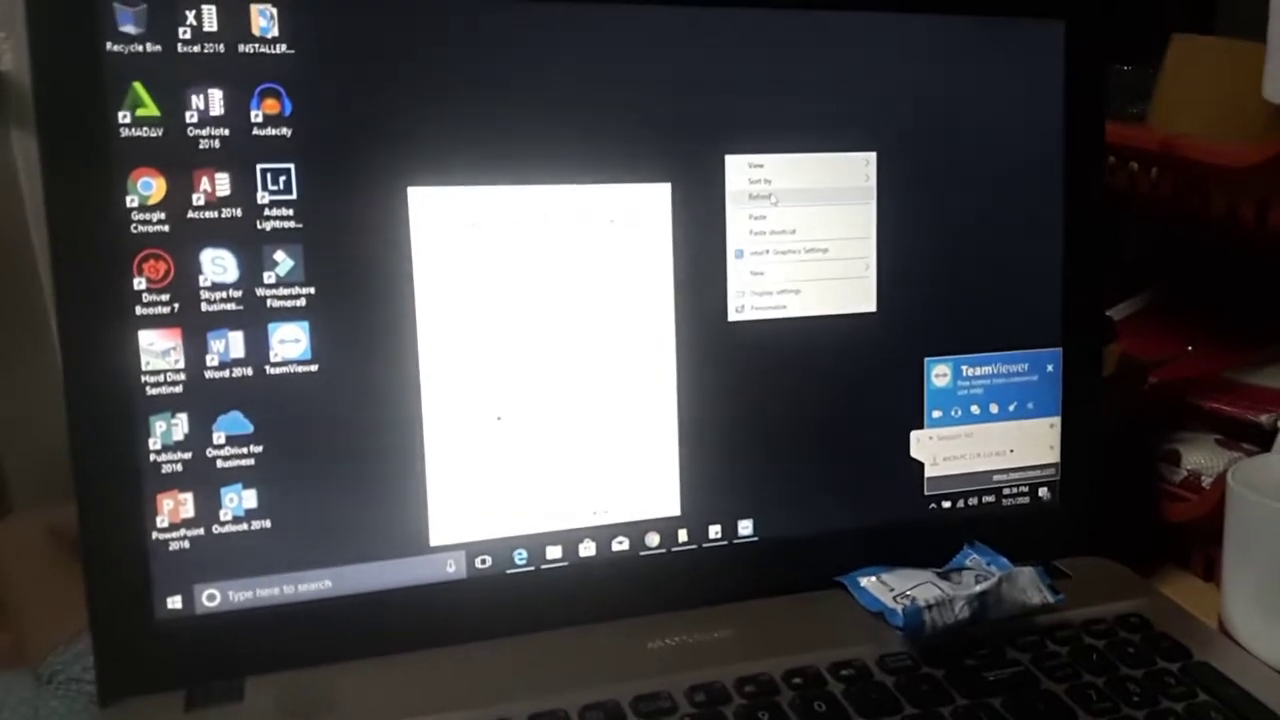
left_click(763, 143)
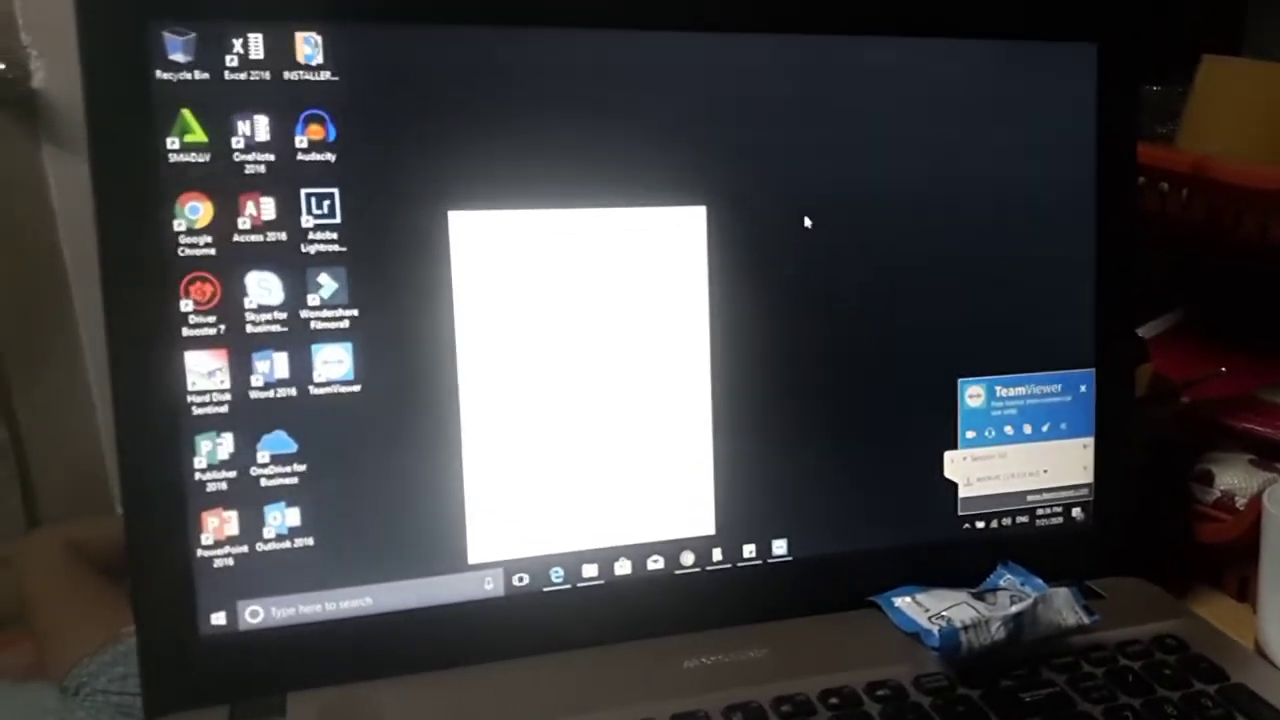
right_click(764, 212)
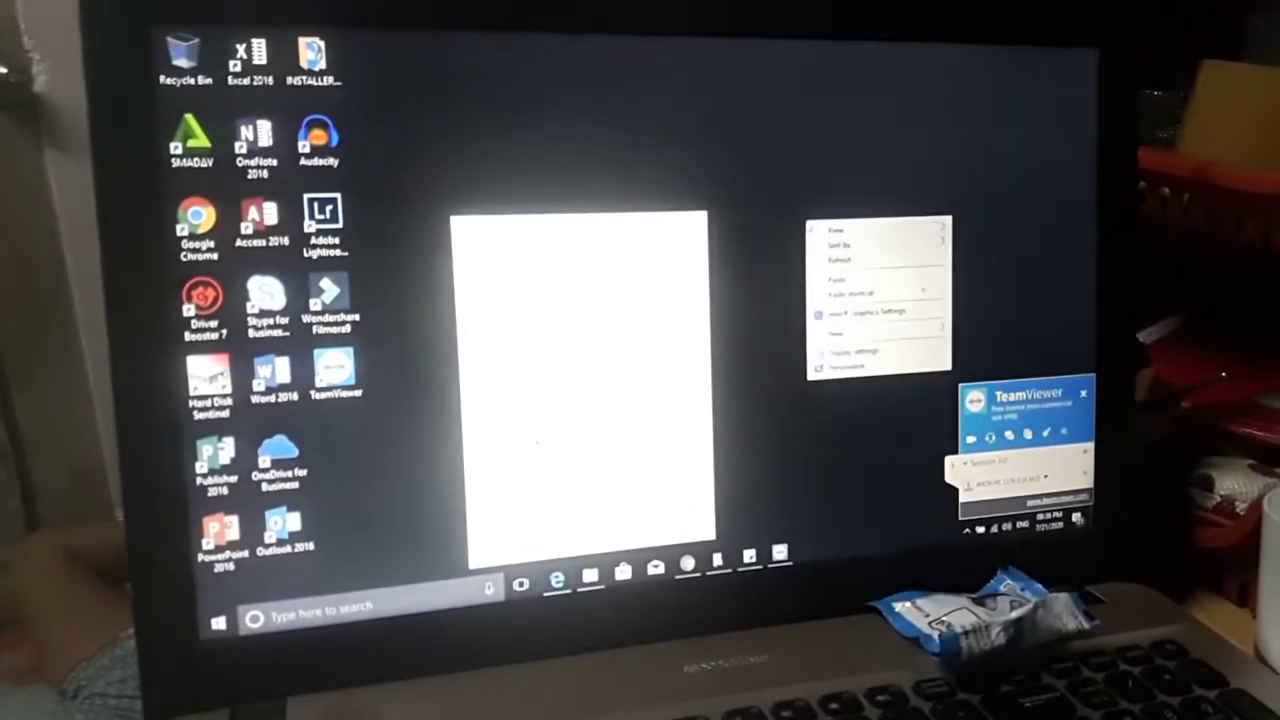